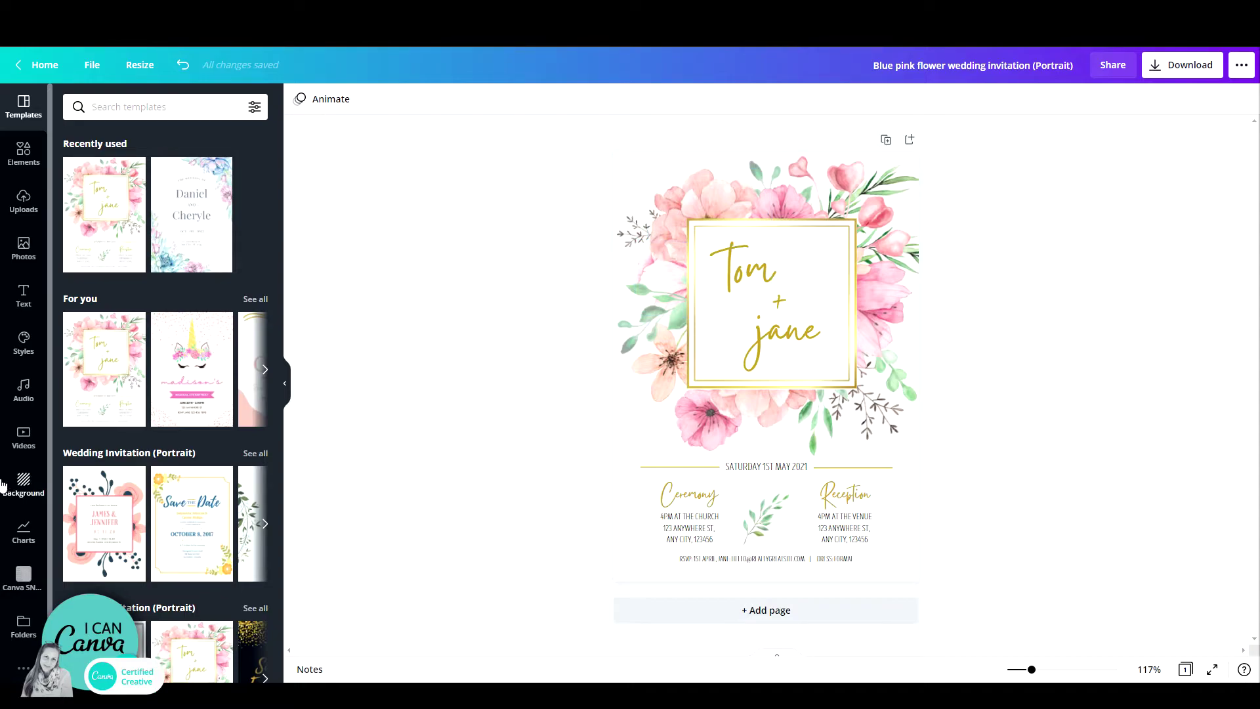
scroll(23, 574, down, 1)
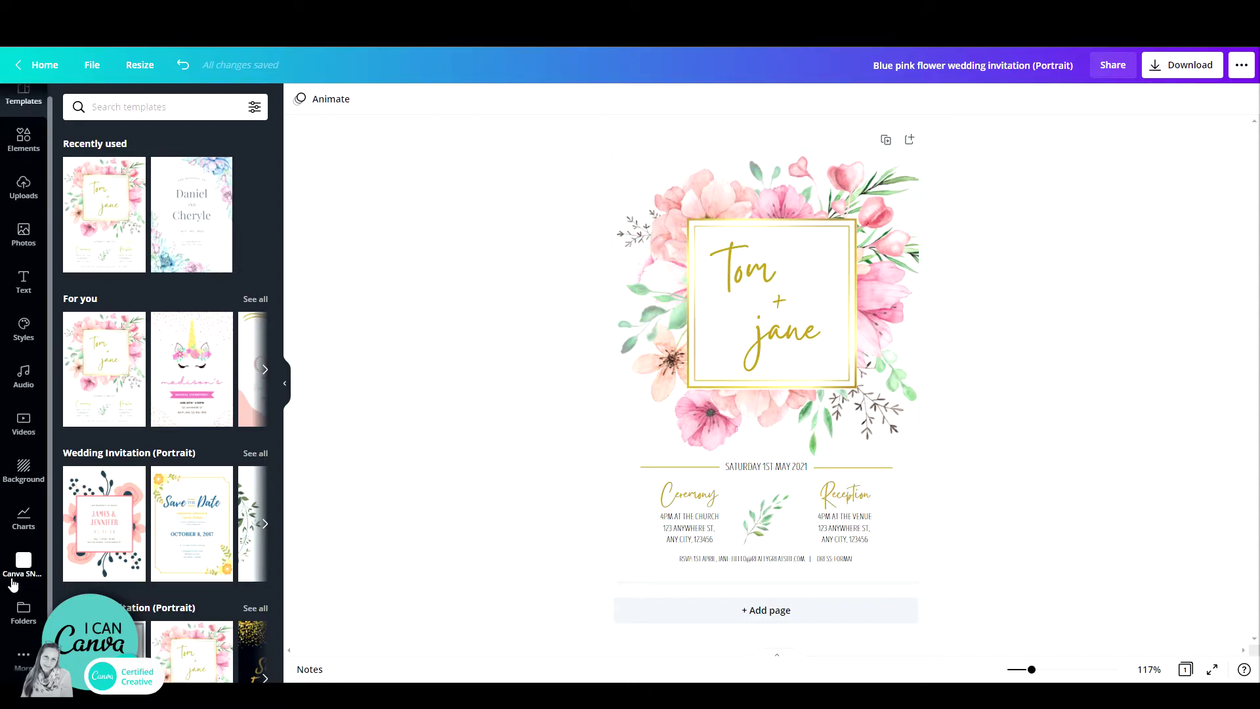
Step: Create a new empty folder named 'The wedding' from the Folders sidebar
click(25, 624)
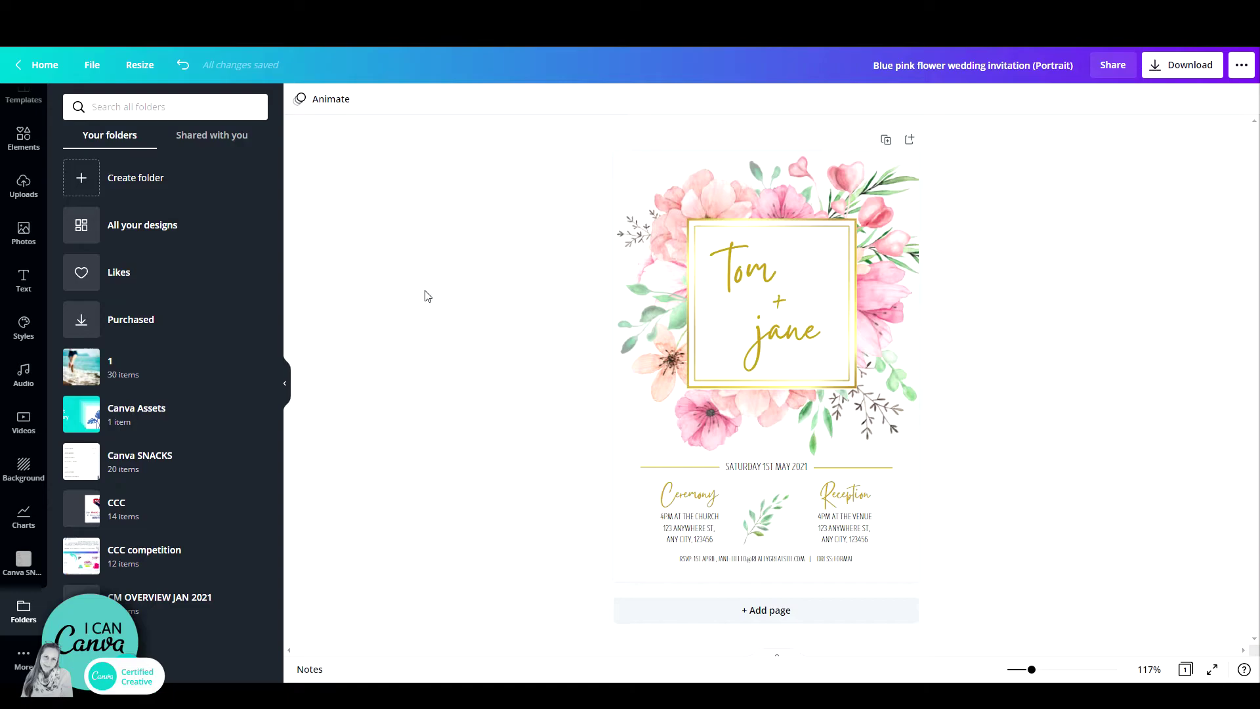
click(86, 180)
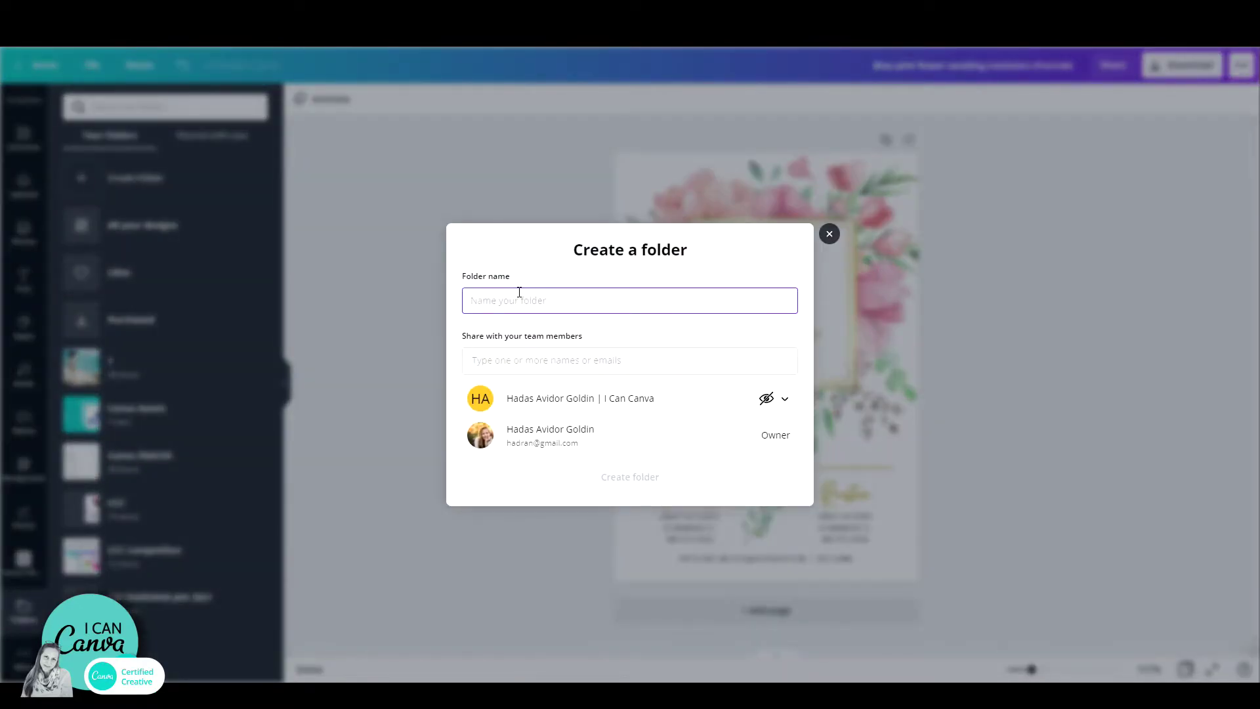
text(The weddi)
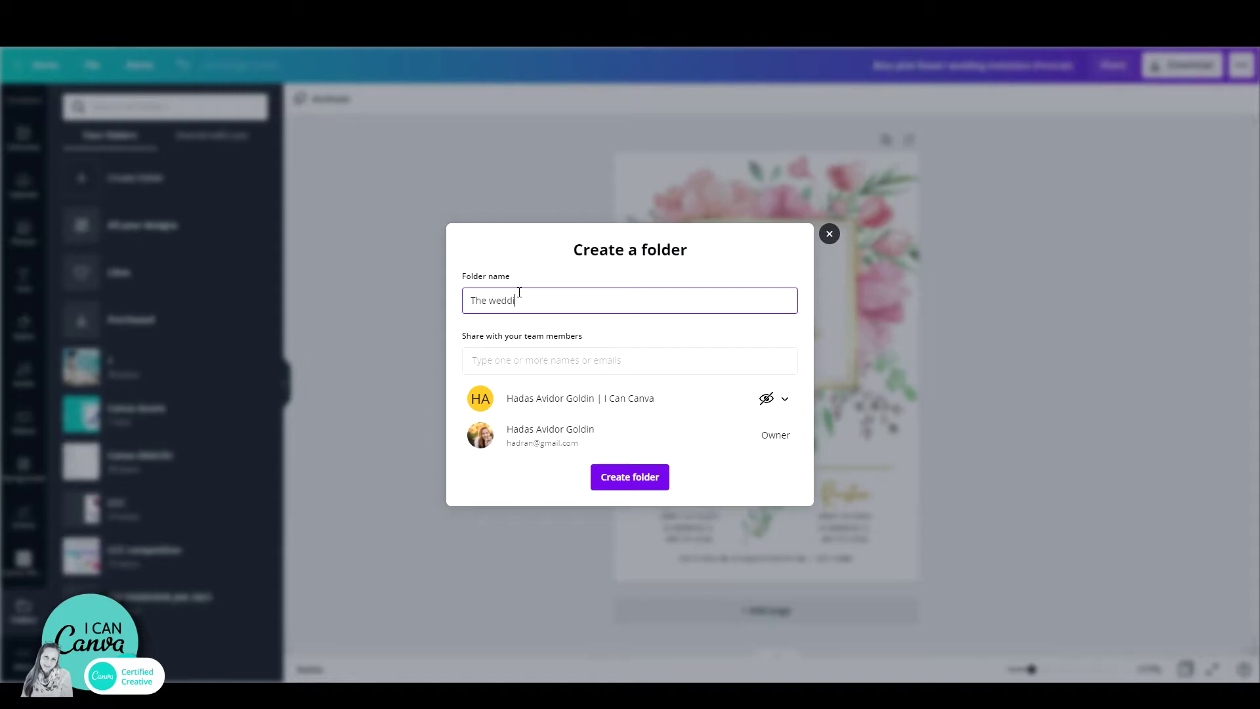
text(ng)
click(636, 489)
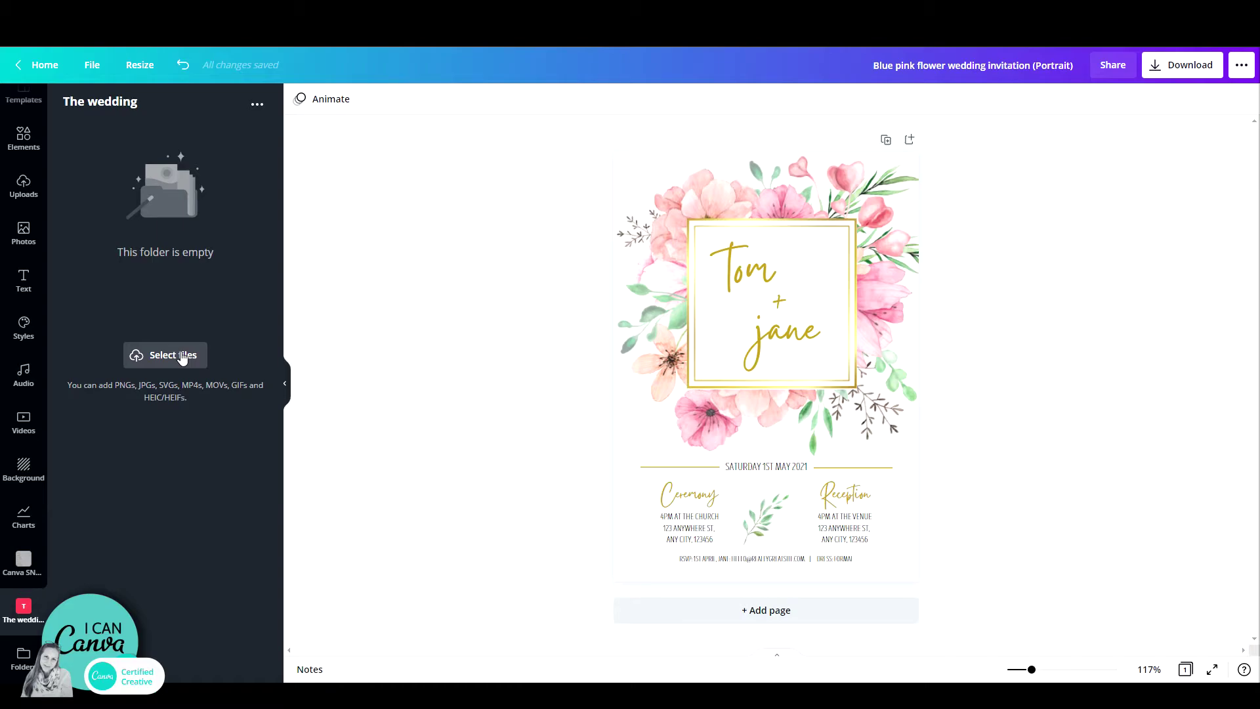
click(257, 105)
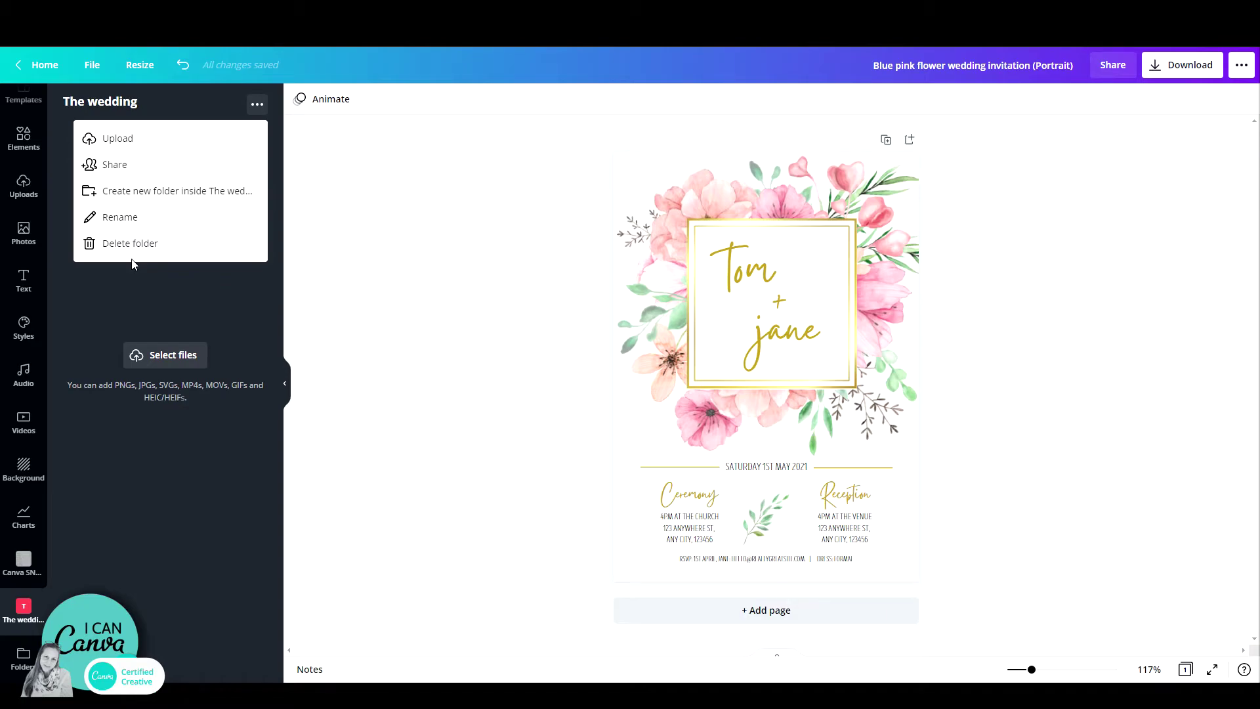
click(185, 308)
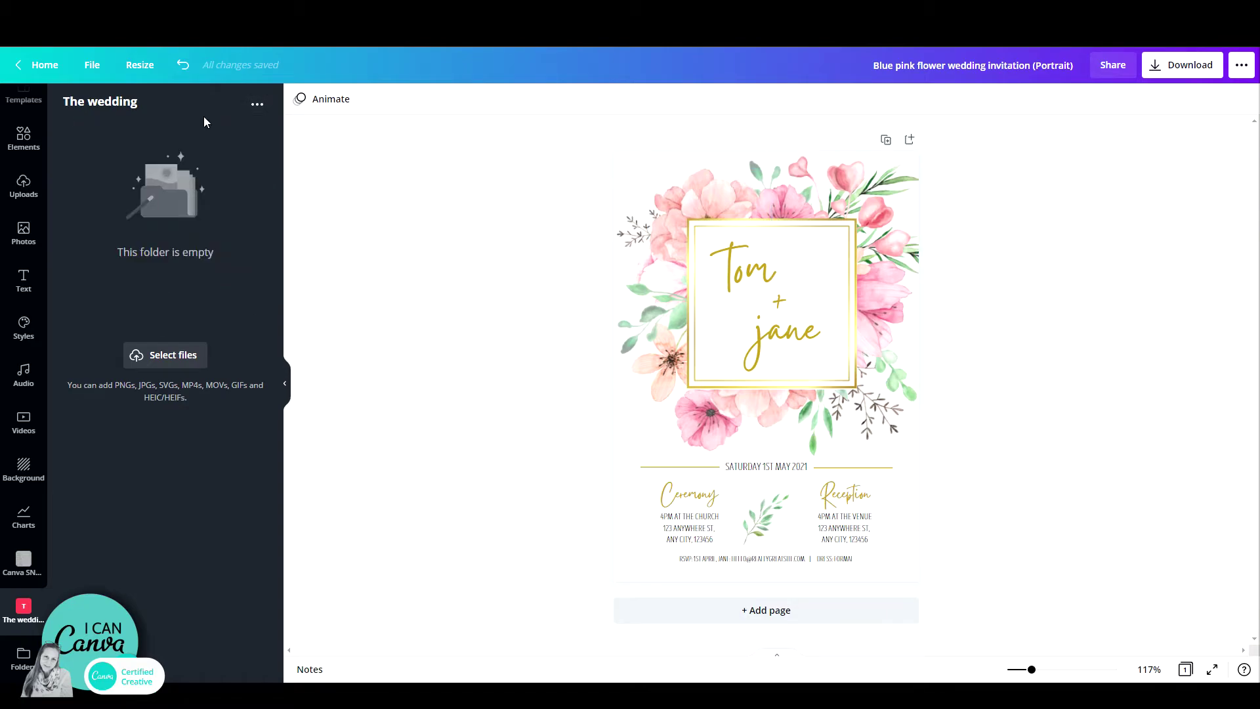
Step: Save the invitation design into 'The wedding' folder, found by searching 'the wedd'
click(92, 65)
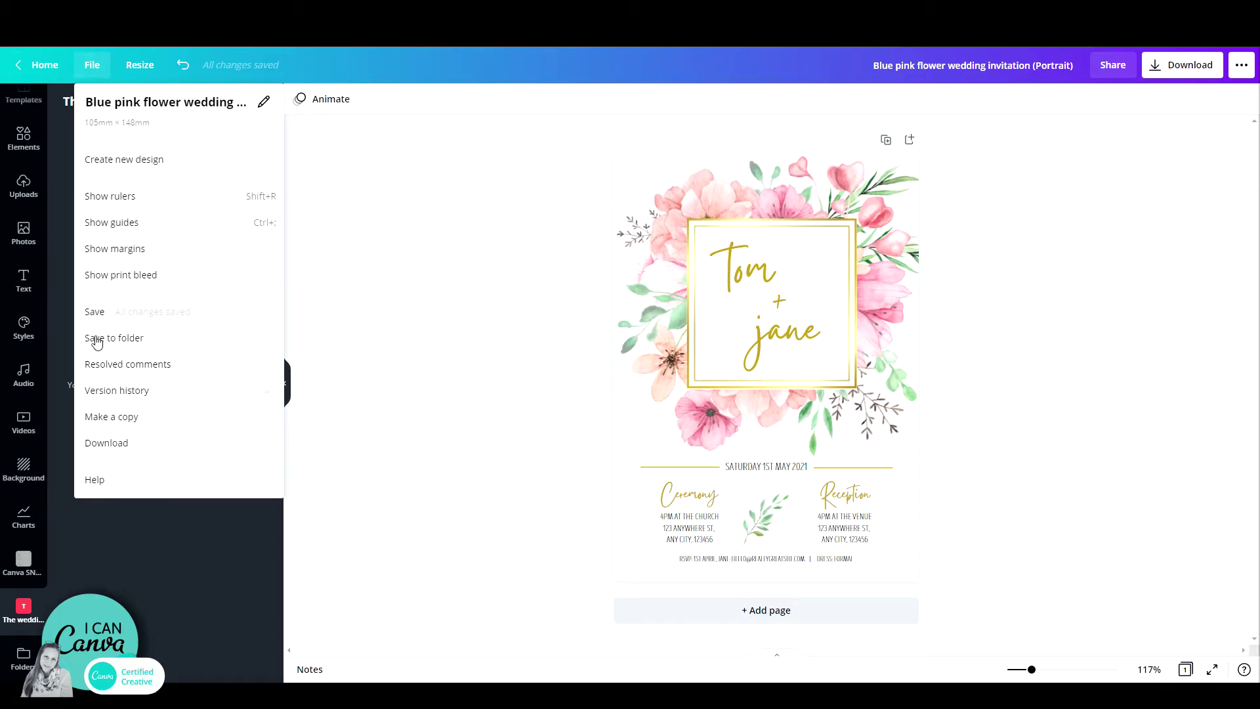
click(98, 341)
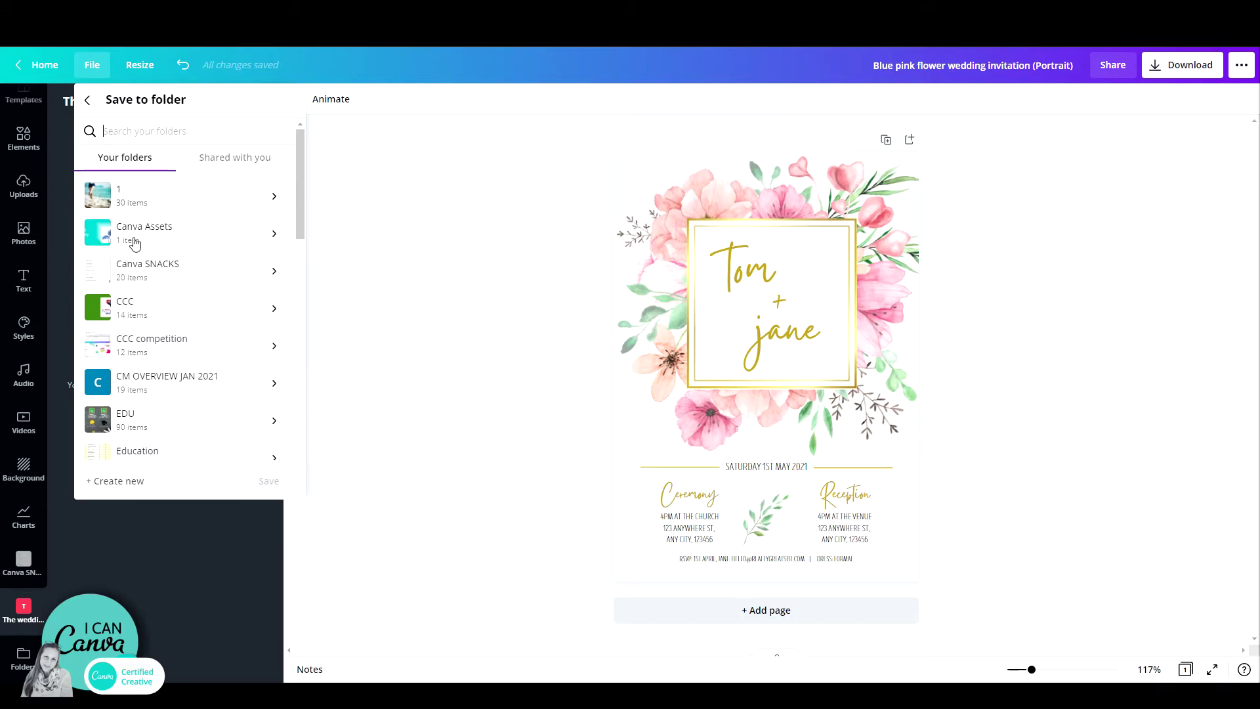
click(177, 132)
text(the )
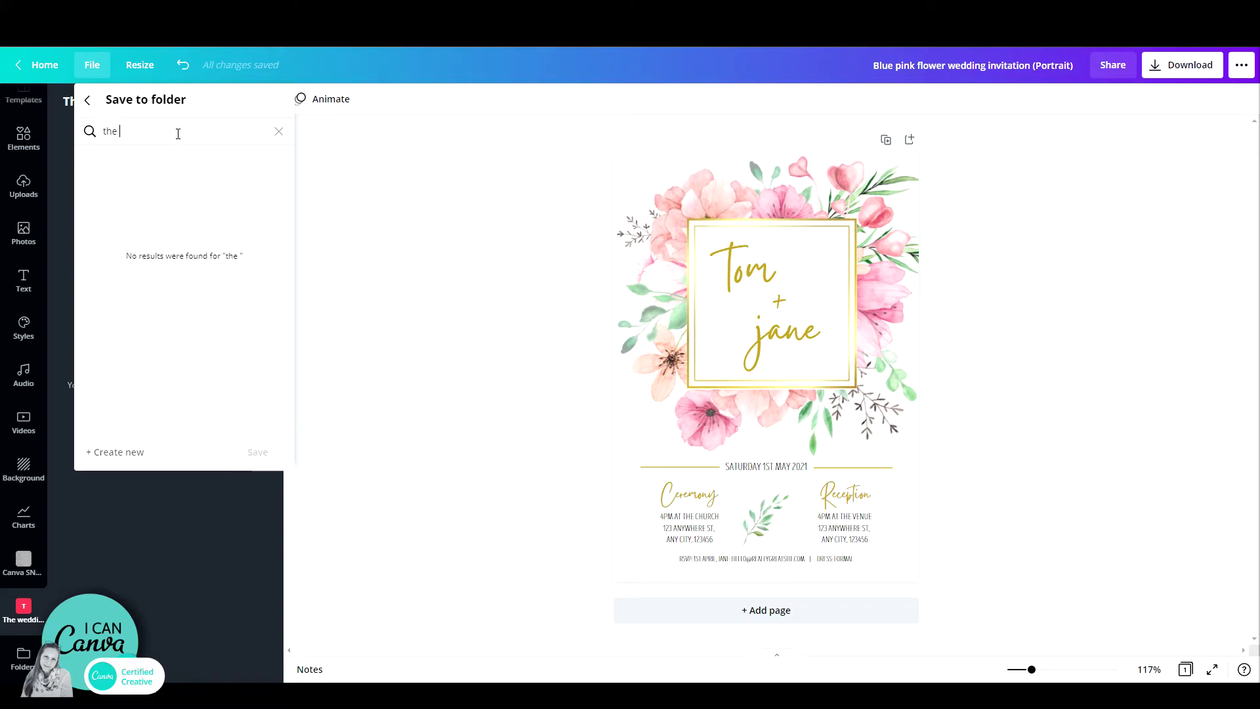
text(wed)
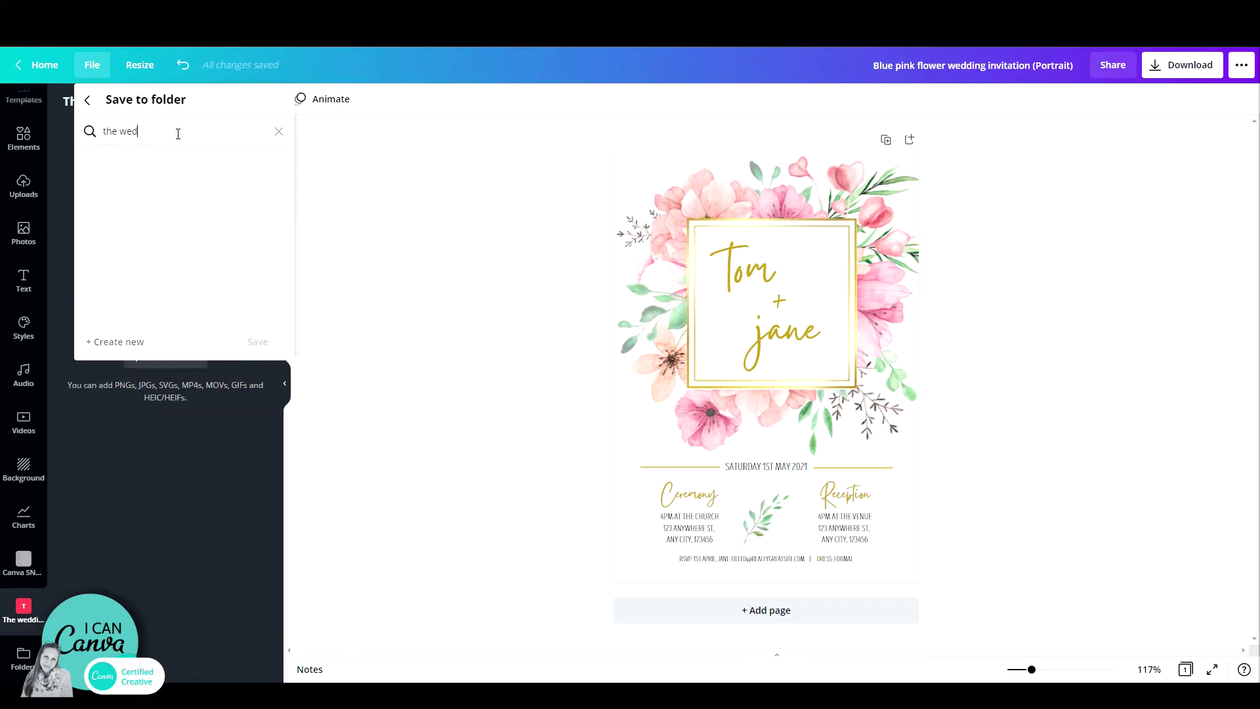
text(d)
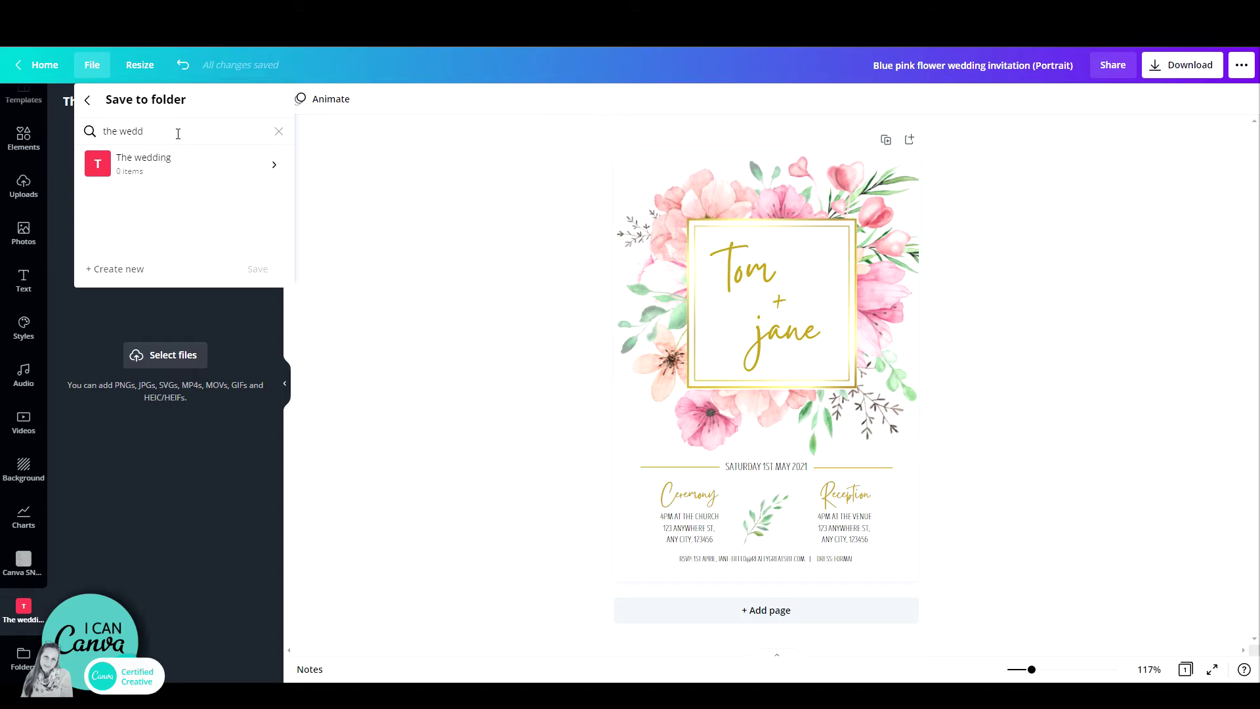
click(163, 174)
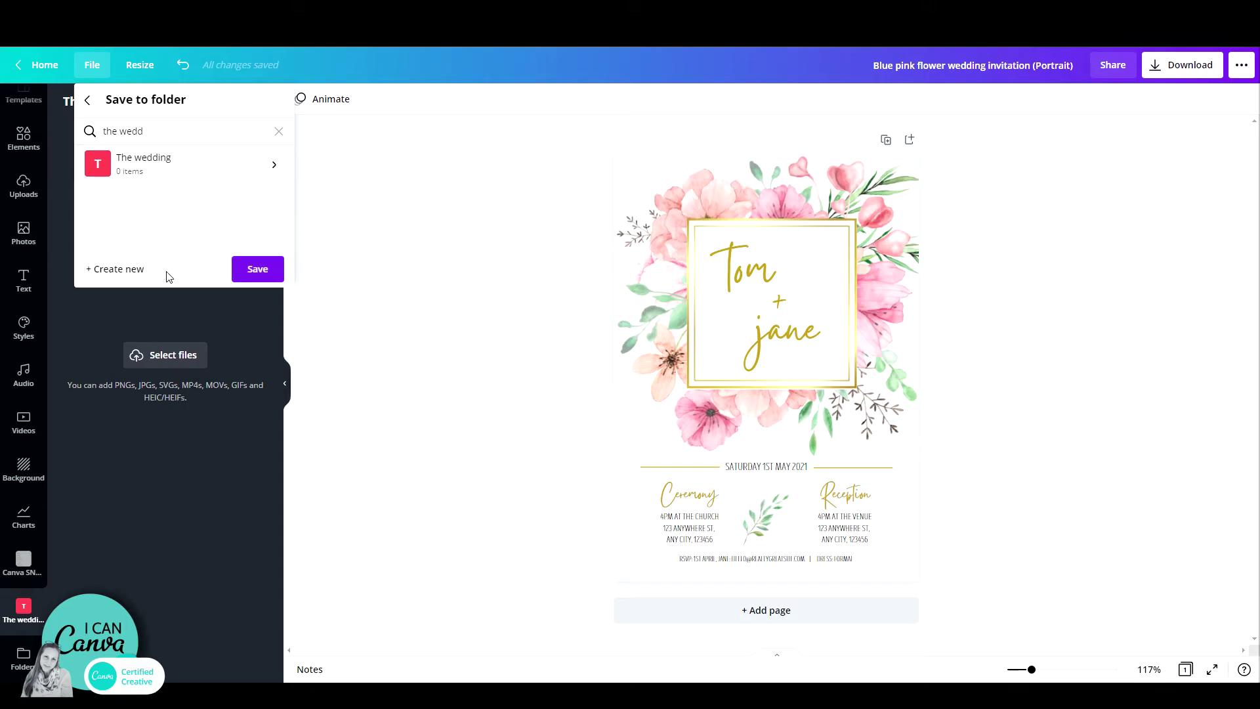
click(266, 455)
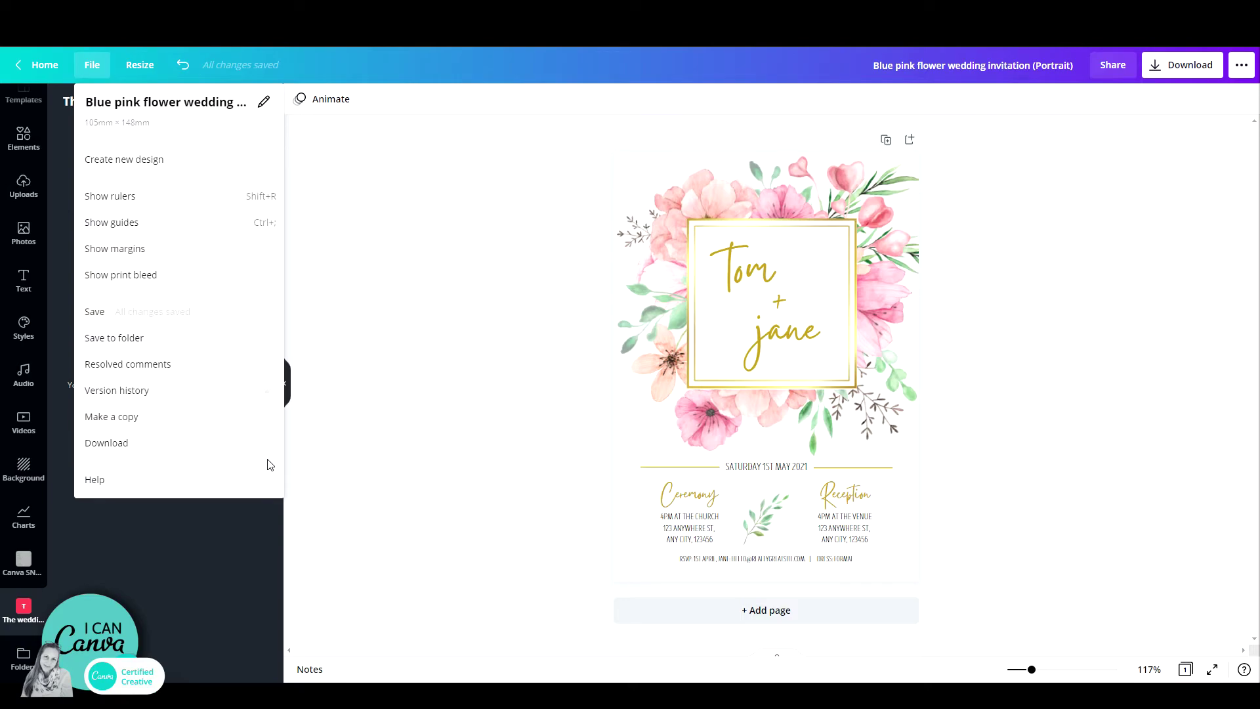
click(387, 272)
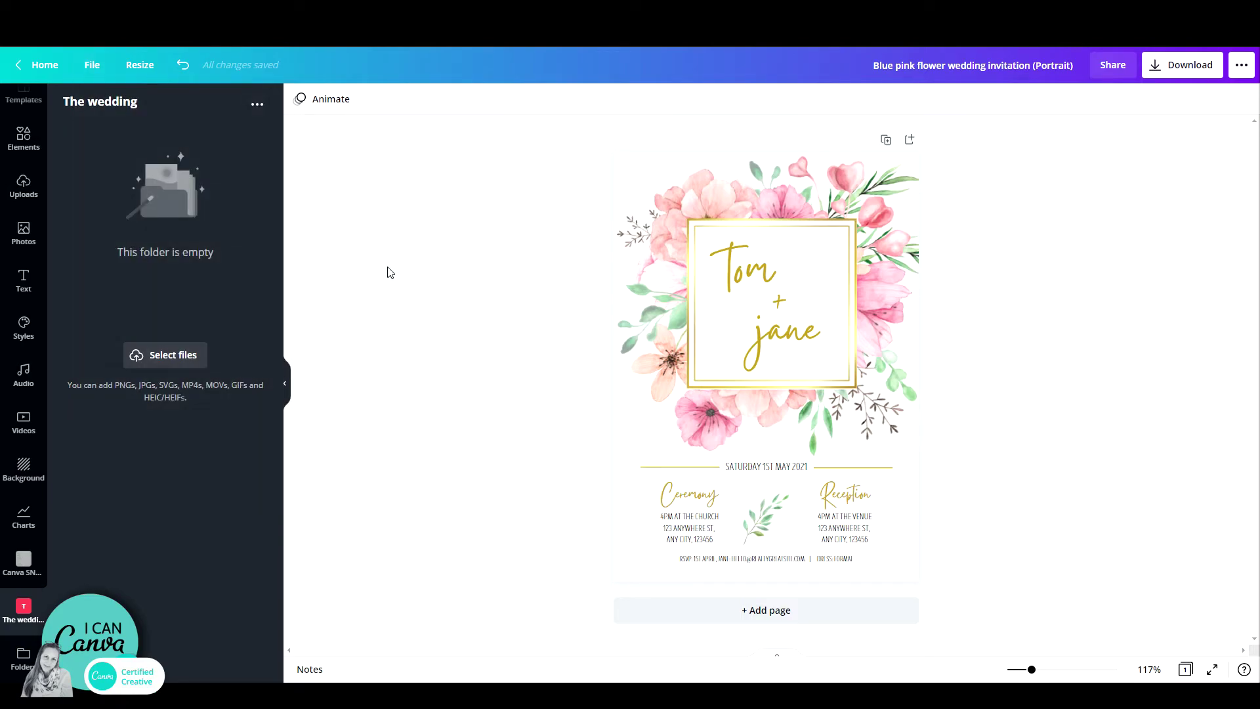
click(23, 69)
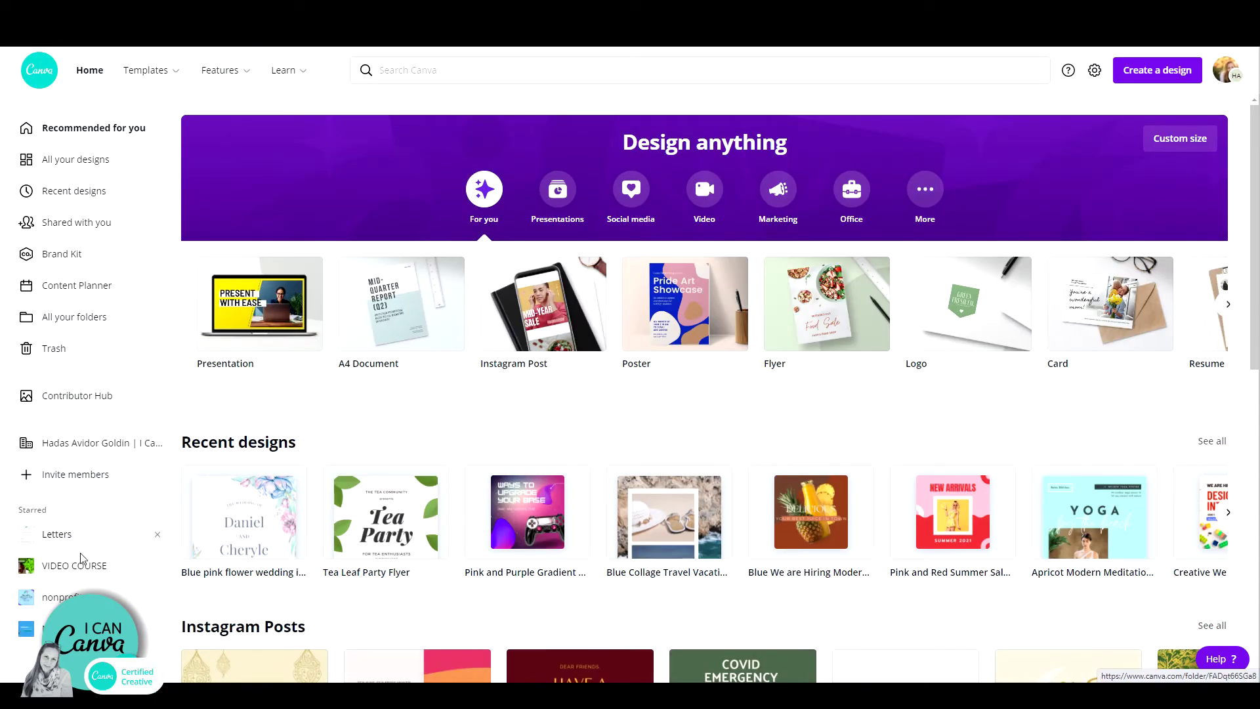
click(84, 329)
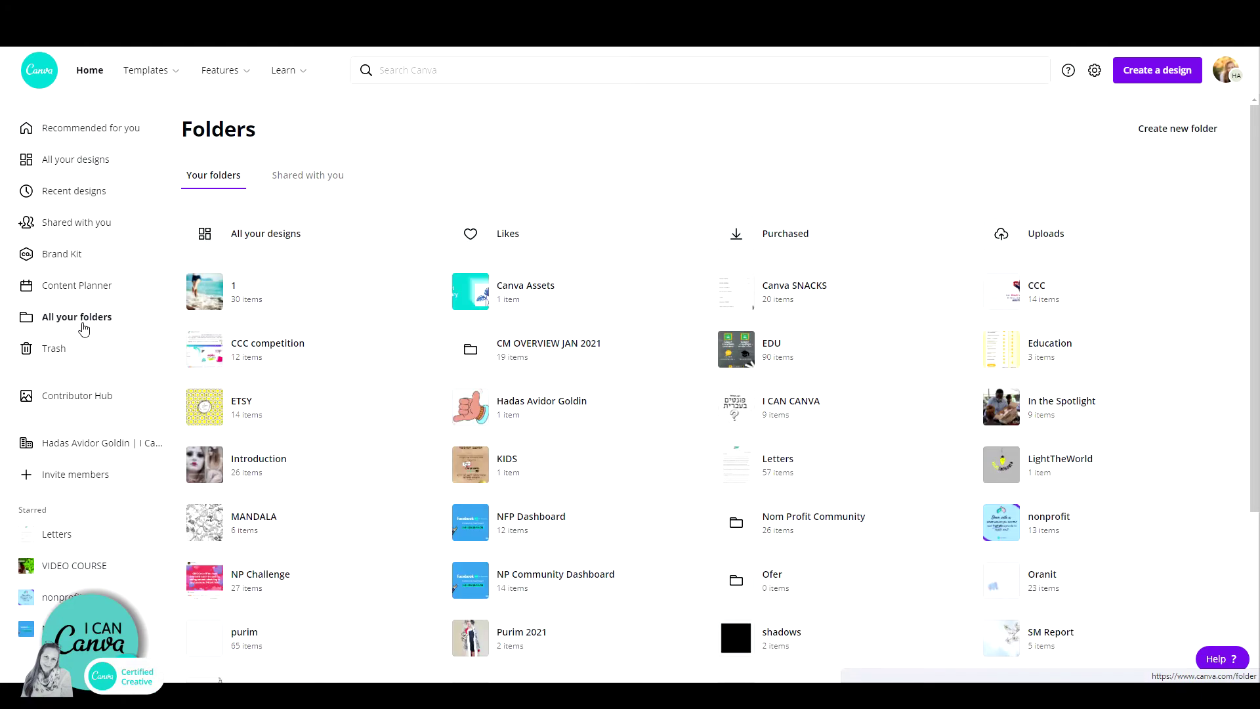
scroll(1047, 541, down, 3)
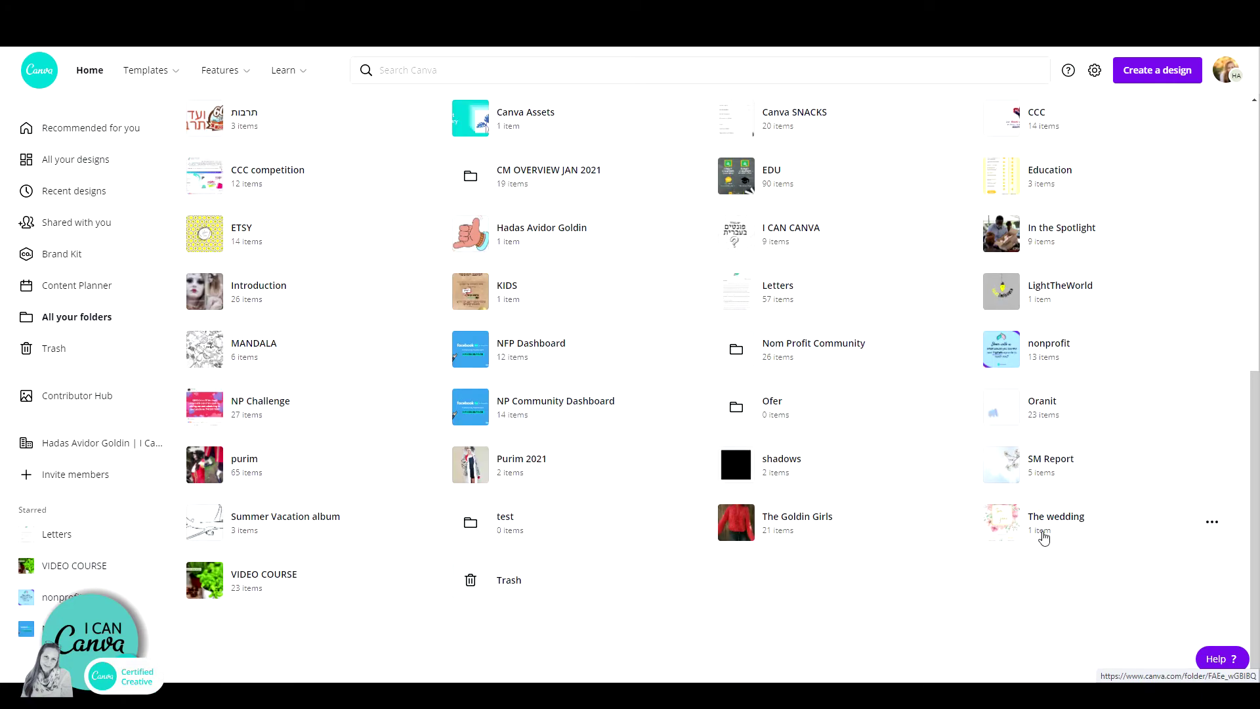
click(1044, 536)
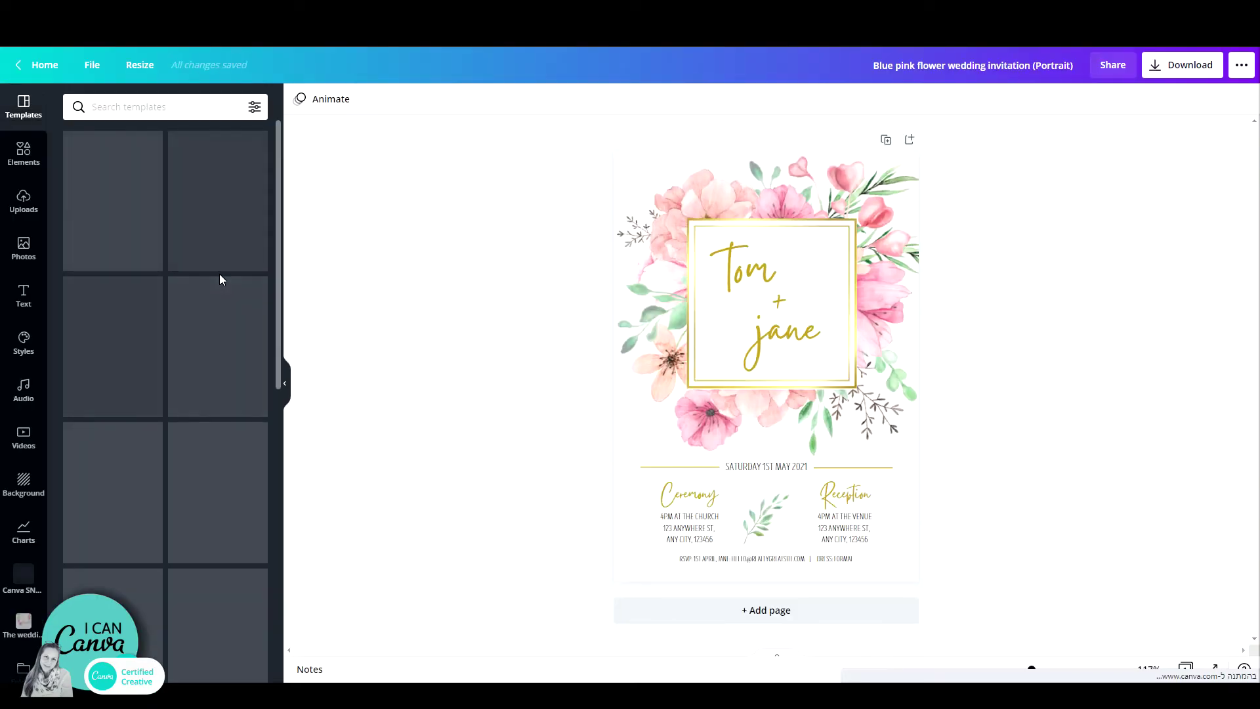
Step: Open 'The wedding' from All your folders on the home page and star it
click(37, 66)
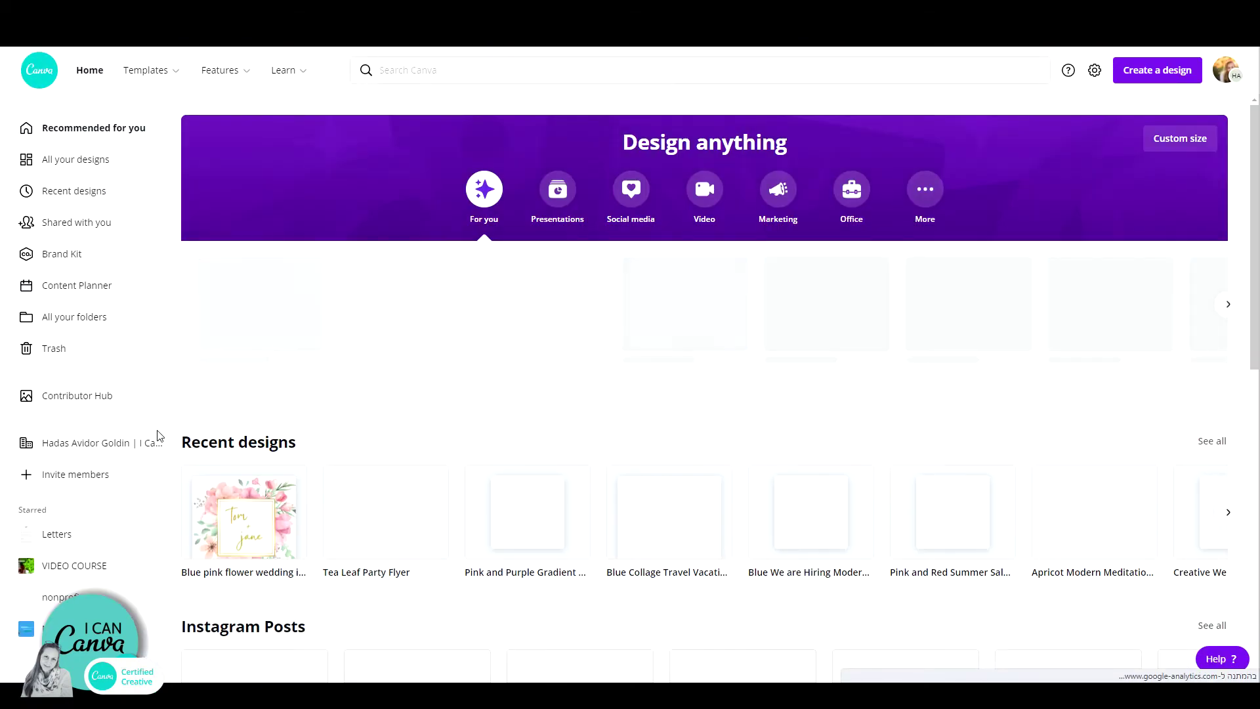
click(78, 325)
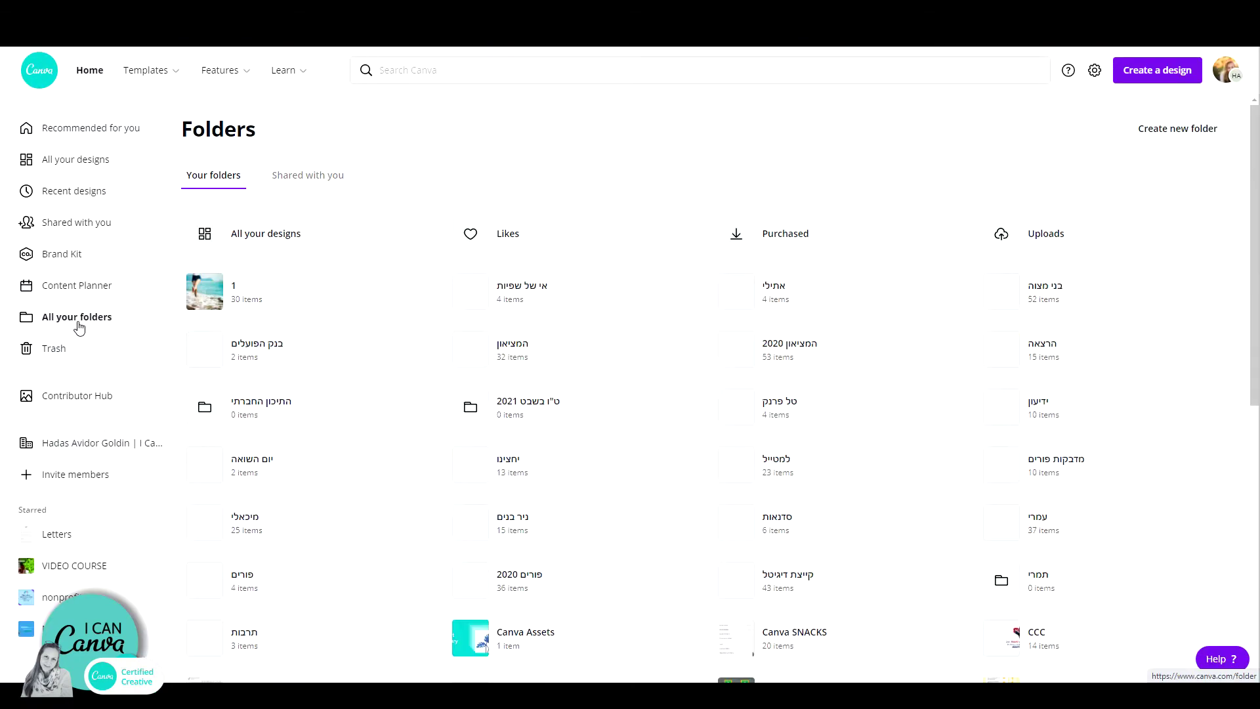
scroll(1132, 619, down, 5)
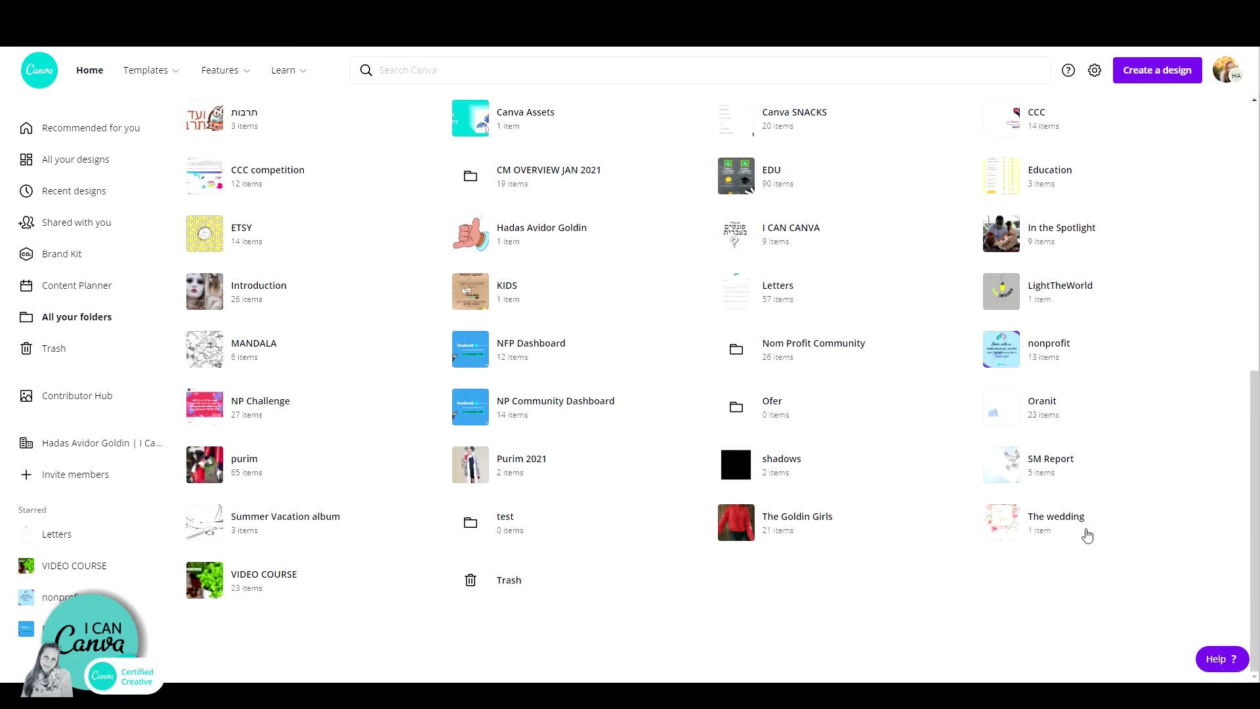
click(1205, 522)
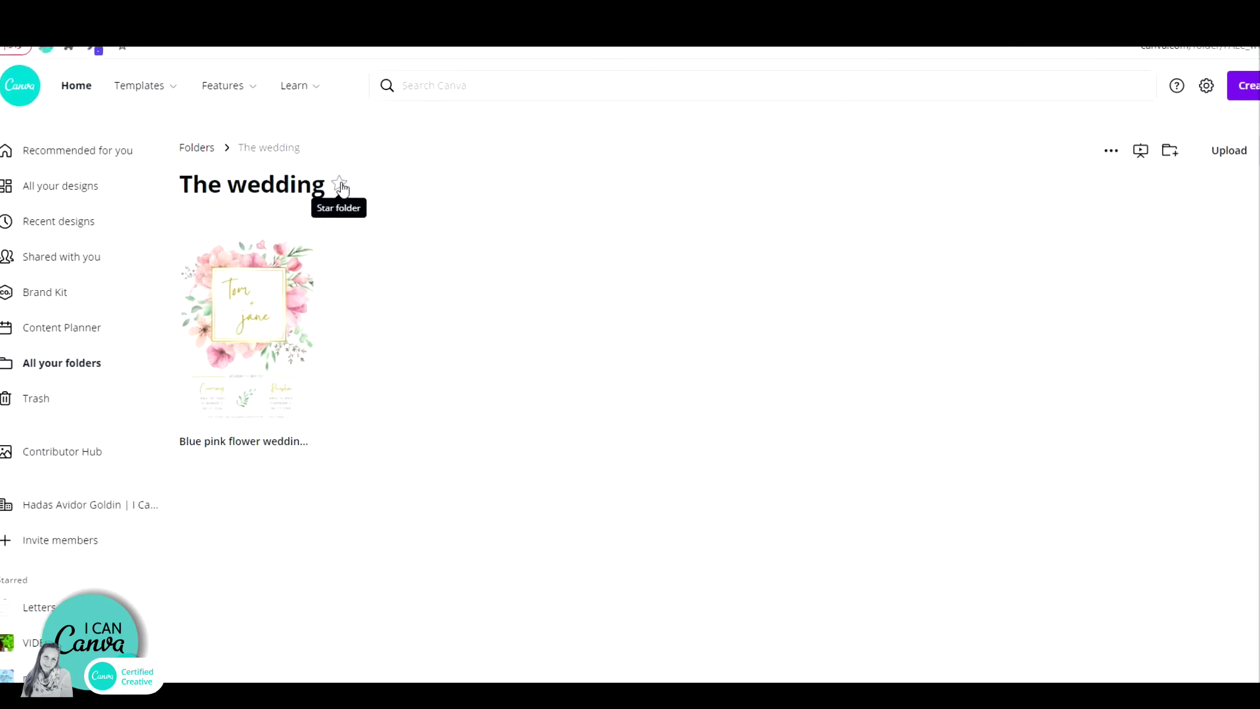
click(329, 167)
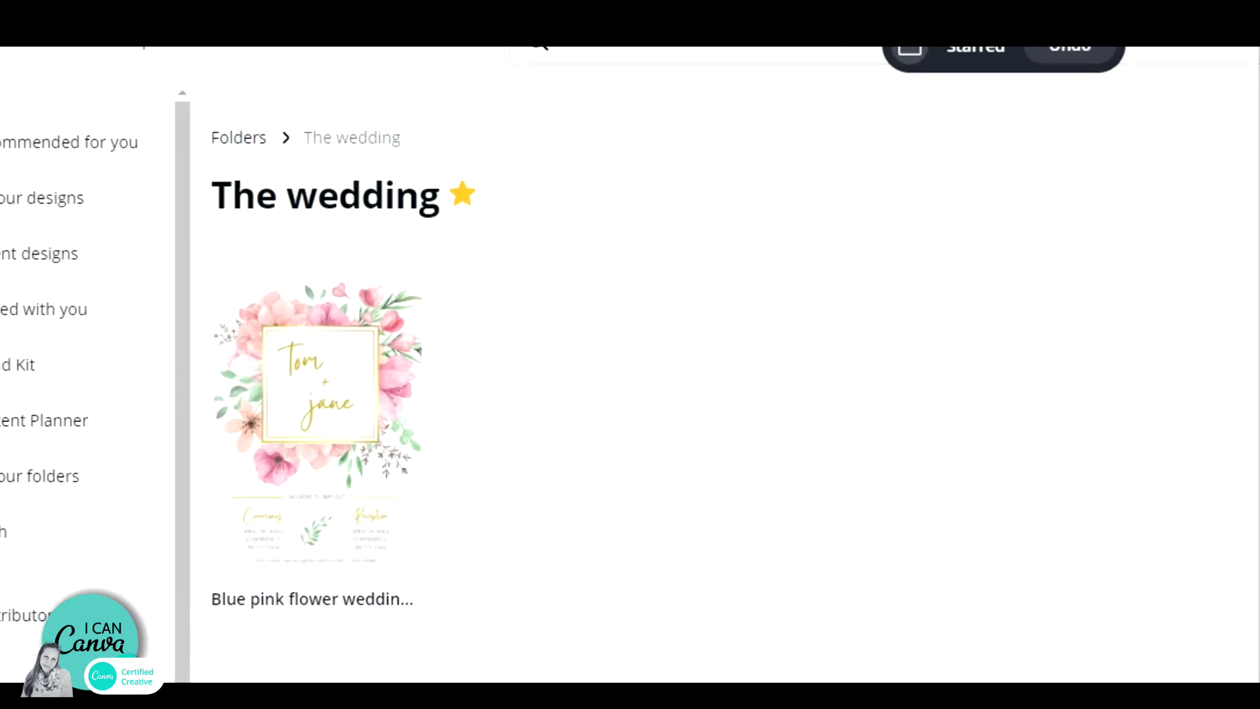